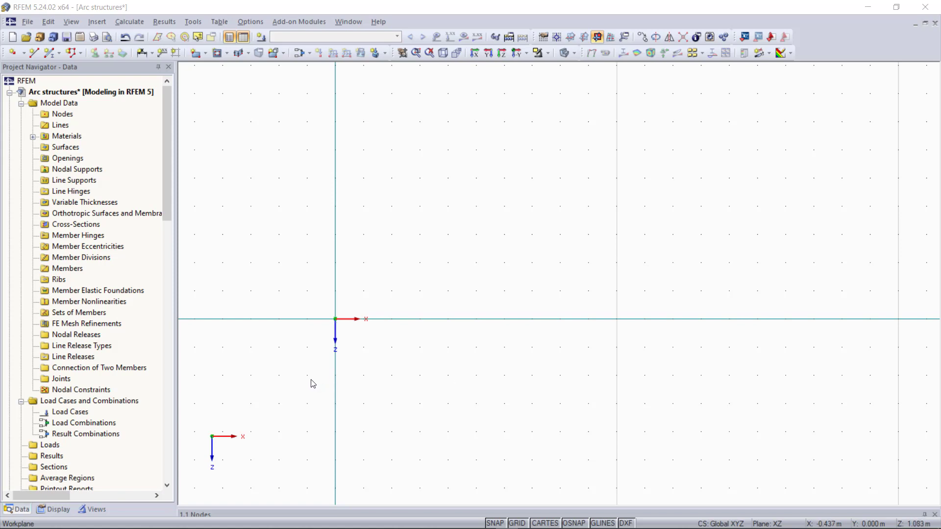
Create a new cross-section using the rolled I-section IPE 200 from the library in Steel S 235
key("alt+t")
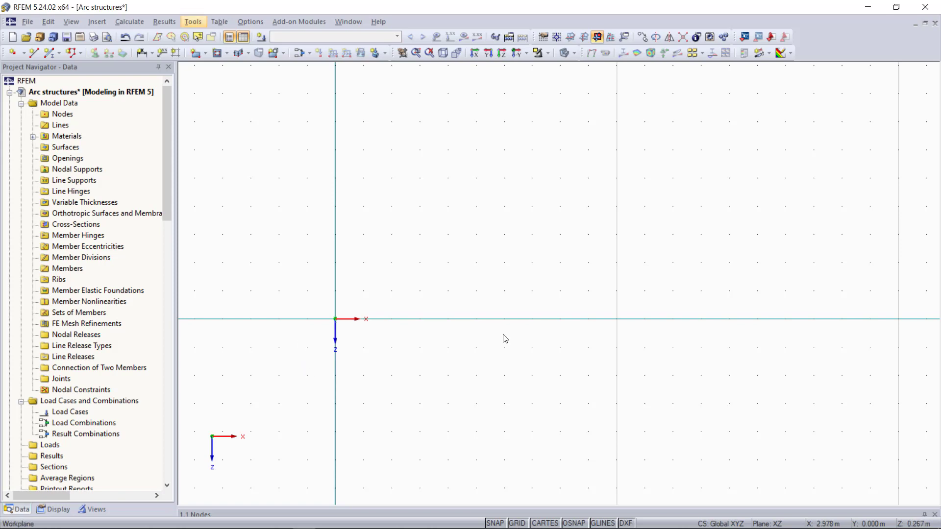
right_click(69, 224)
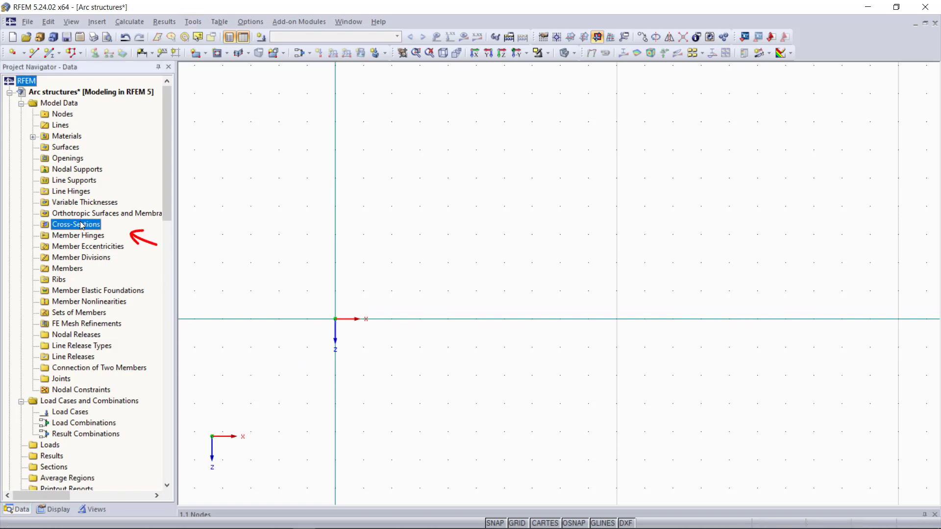
left_click(114, 243)
left_click(502, 113)
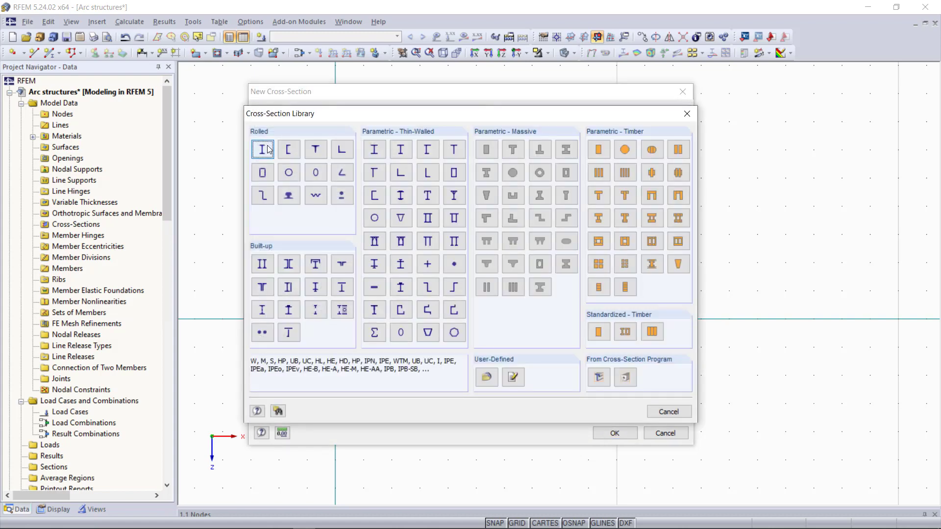
left_click(321, 186)
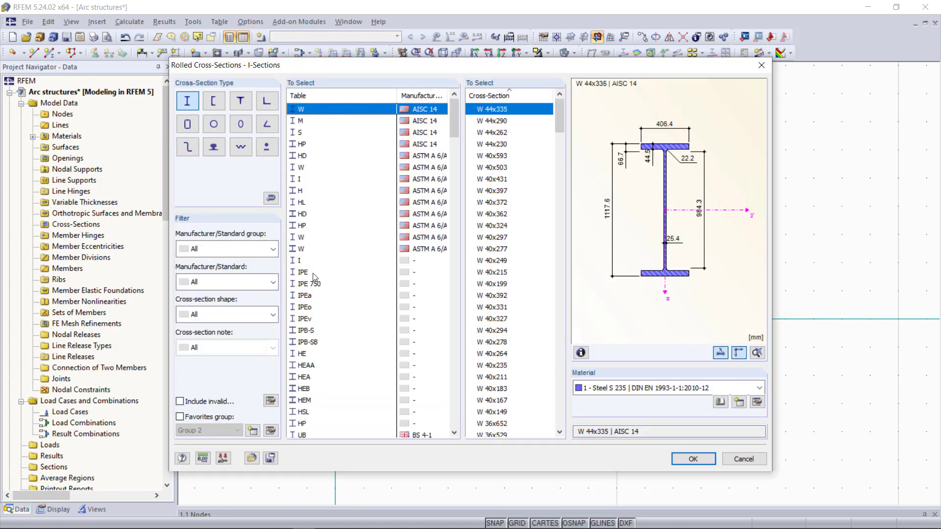
left_click(314, 273)
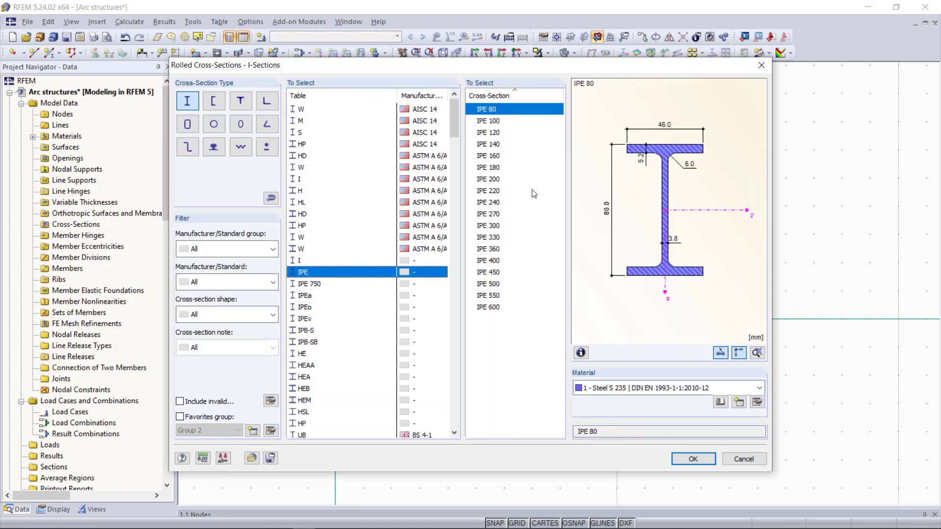
left_click(498, 179)
left_click(693, 458)
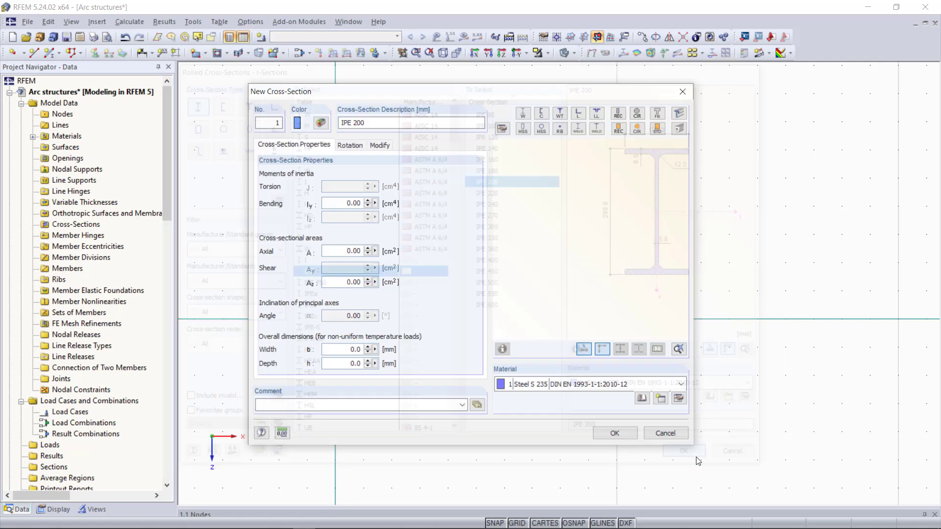
left_click(616, 433)
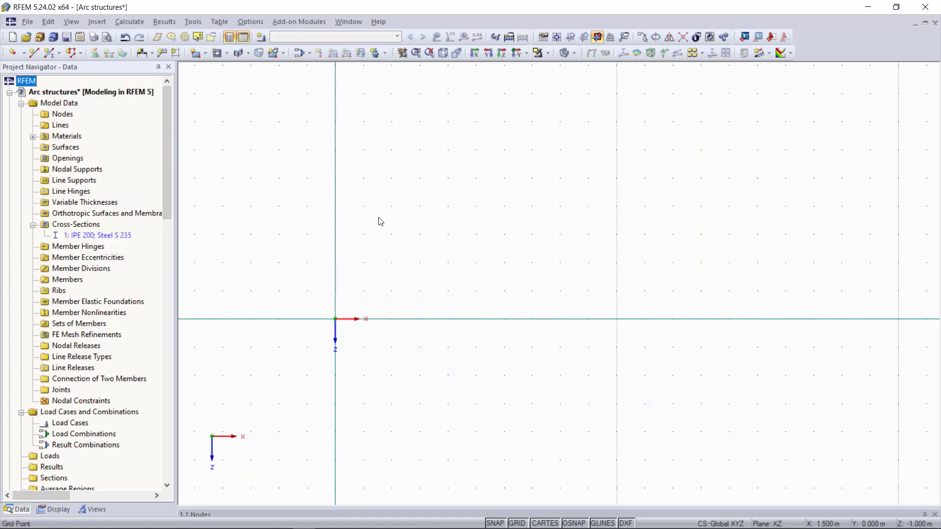
Open the arc generator for members and create node A of the parabolic arc at the origin
left_click(193, 22)
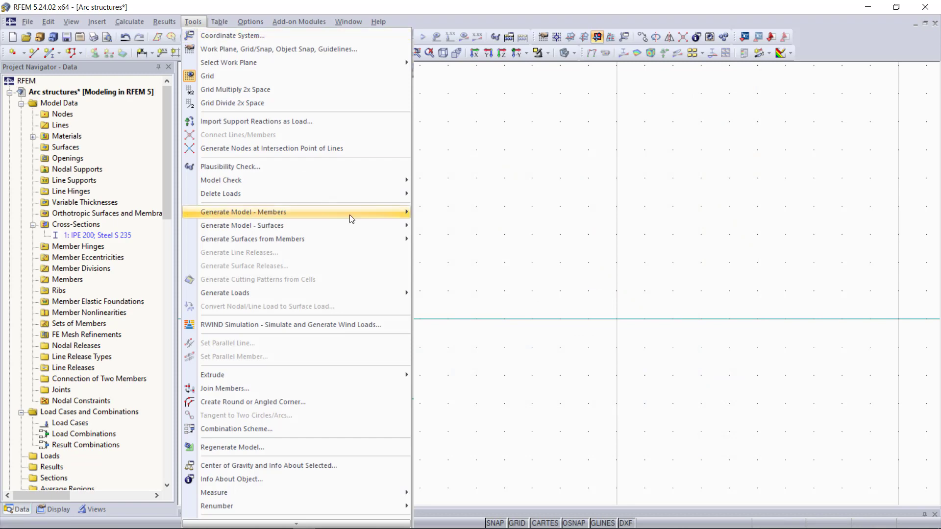
mouse_move(348, 213)
left_click(490, 431)
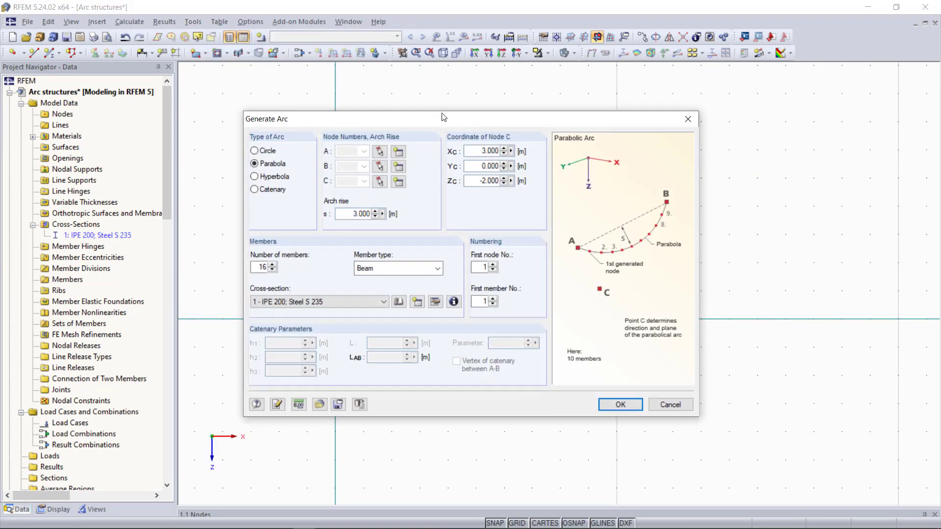
left_click_drag(435, 118, 503, 102)
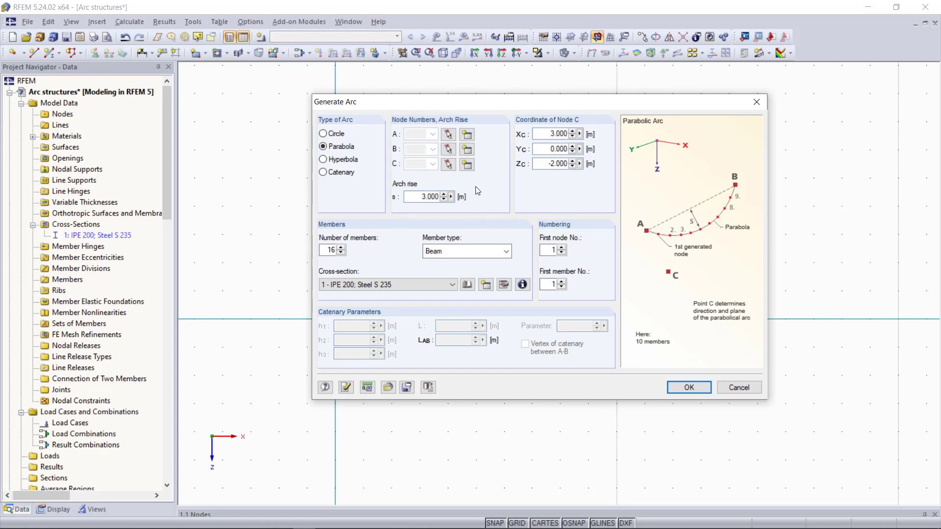
key("Tab")
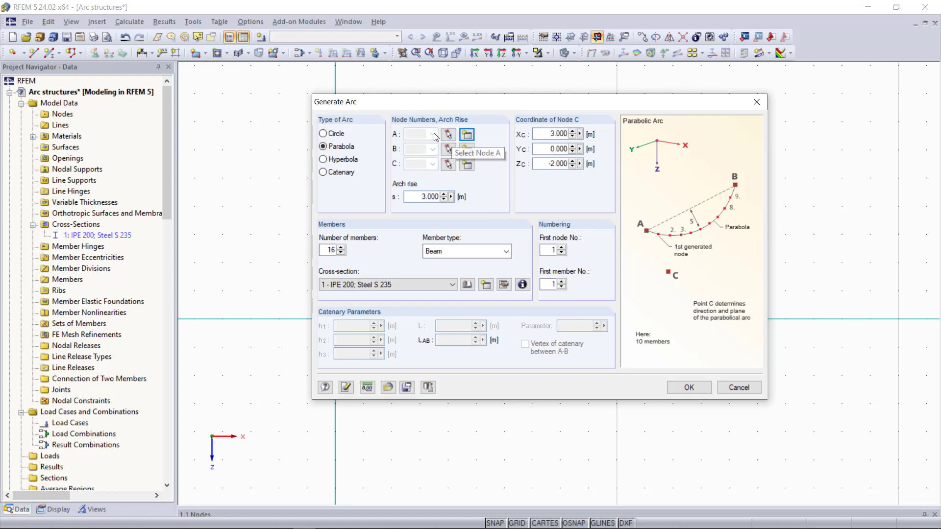
left_click(465, 138)
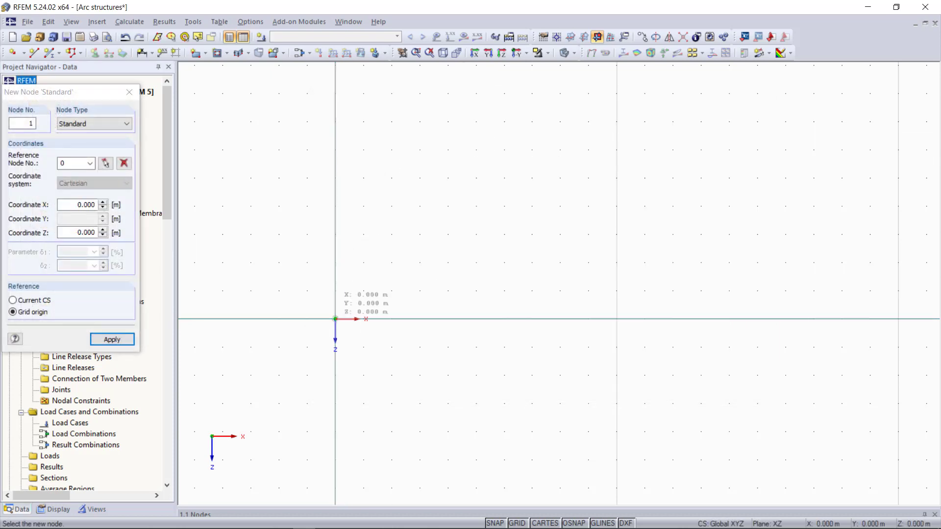
left_click(335, 319)
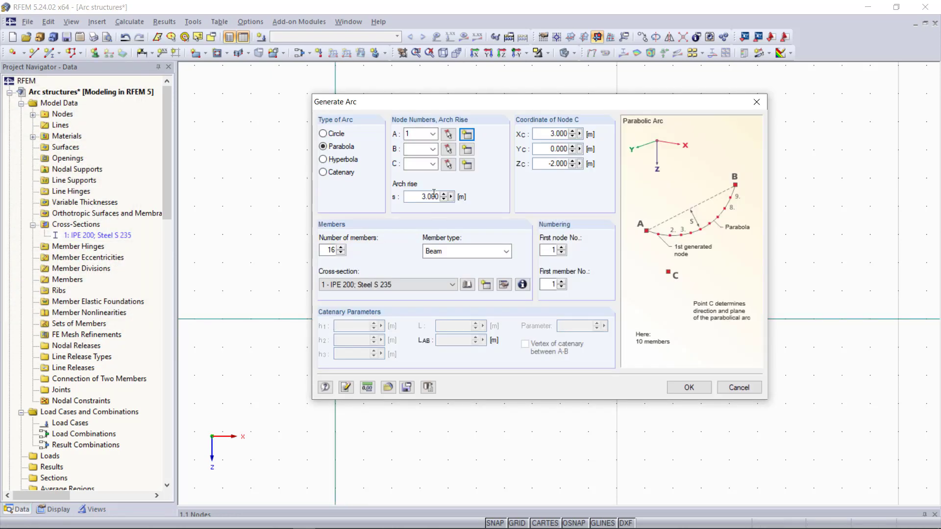
Create node B at X 6 m, Z 0 m and node C at X 3 m, Z -3 m for the parabola
left_click(465, 148)
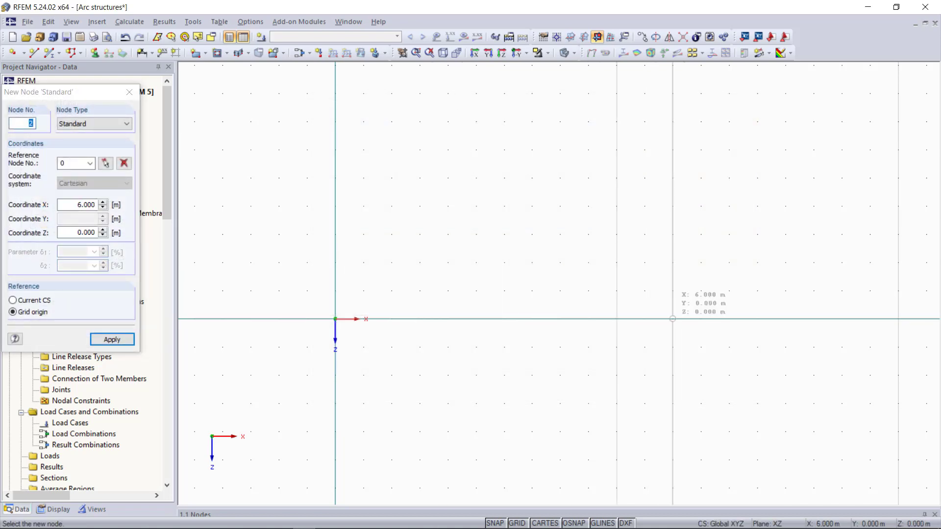
left_click(673, 319)
left_click(467, 163)
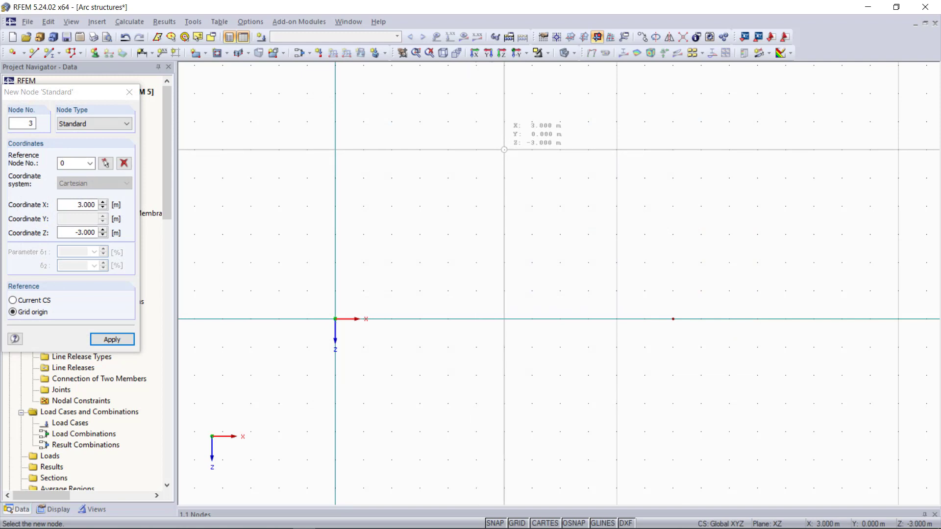
left_click(503, 150)
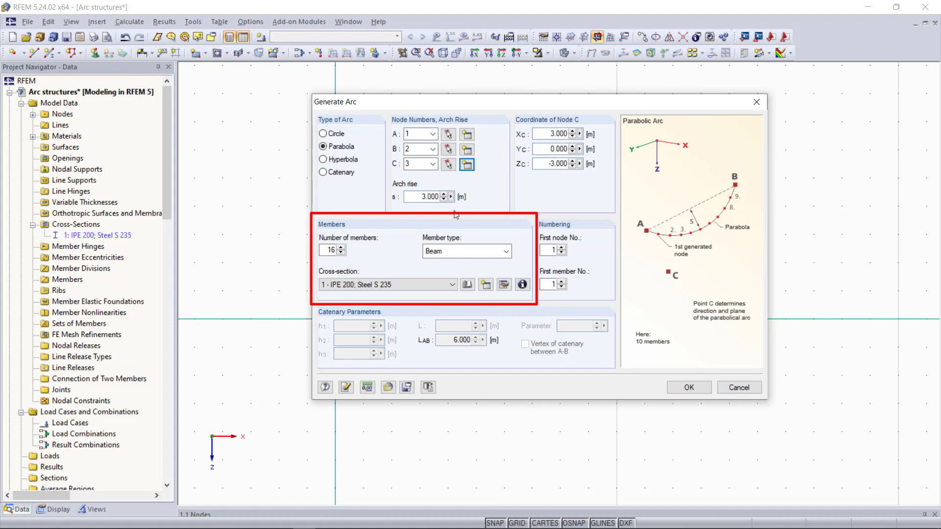
Generate the parabolic arc with 16 beam members of cross-section IPE 200, accepting the overwrite of the existing node
left_click_drag(335, 250, 329, 250)
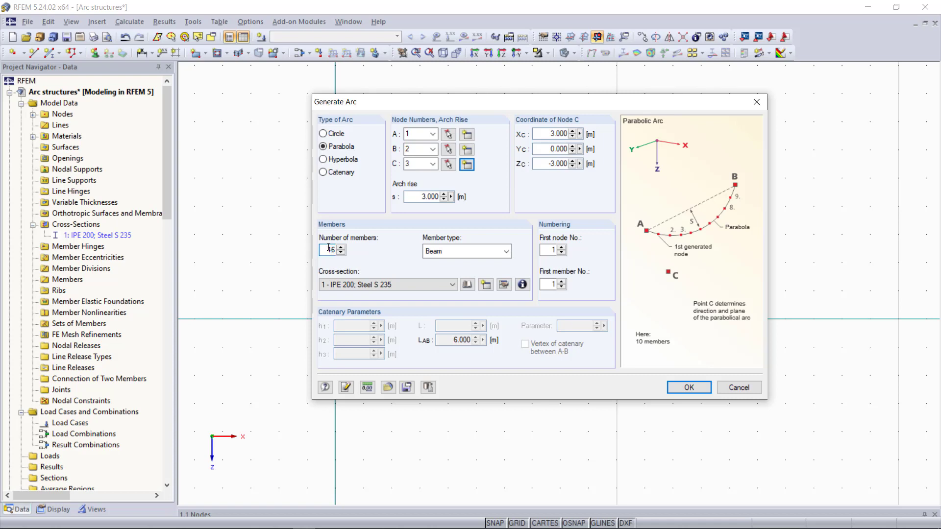
double_click(328, 249)
left_click(331, 250)
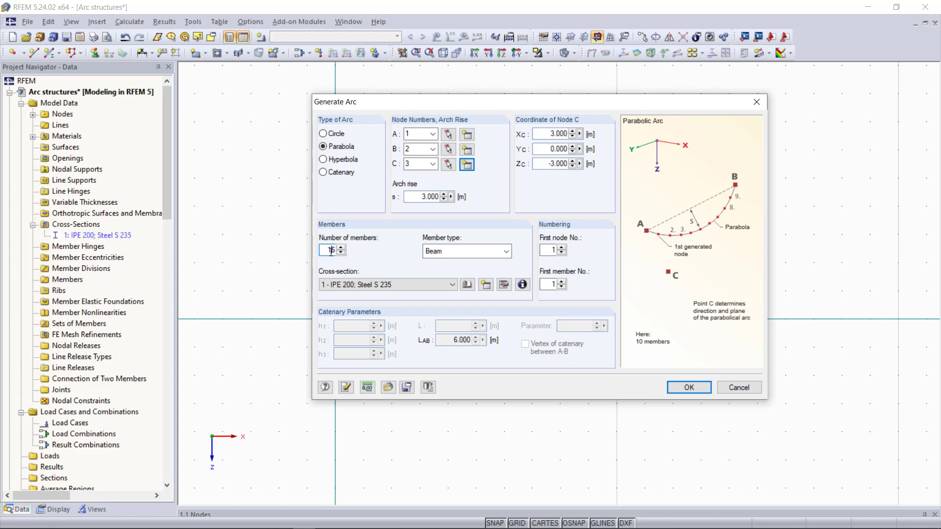
left_click(431, 255)
left_click(434, 266)
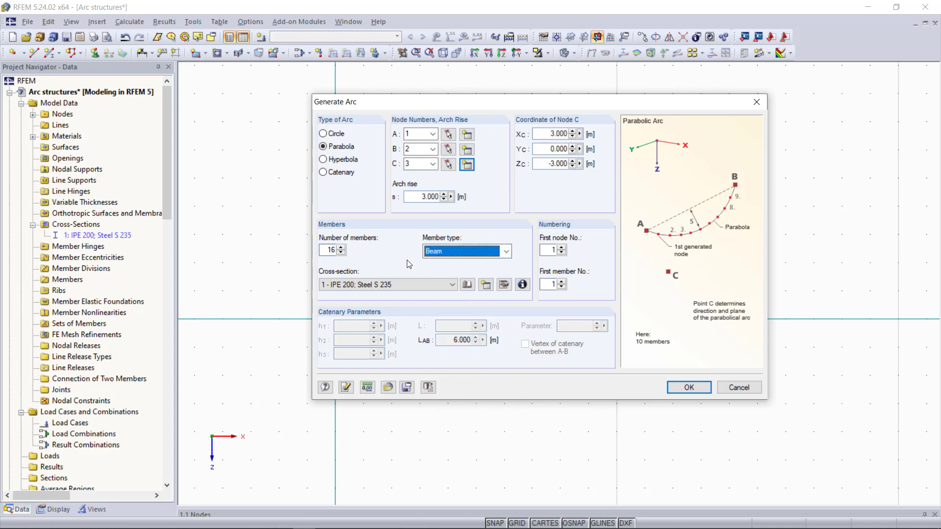
left_click(339, 285)
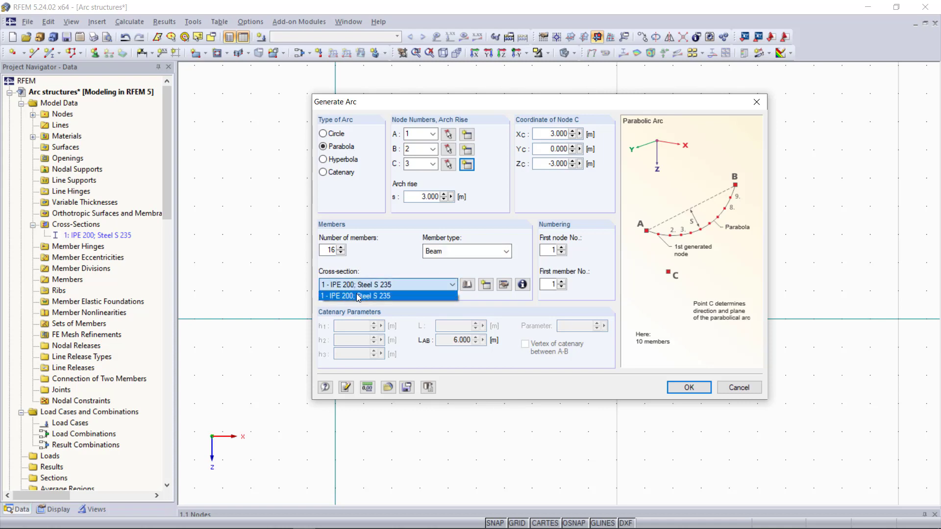
left_click(359, 295)
left_click(690, 387)
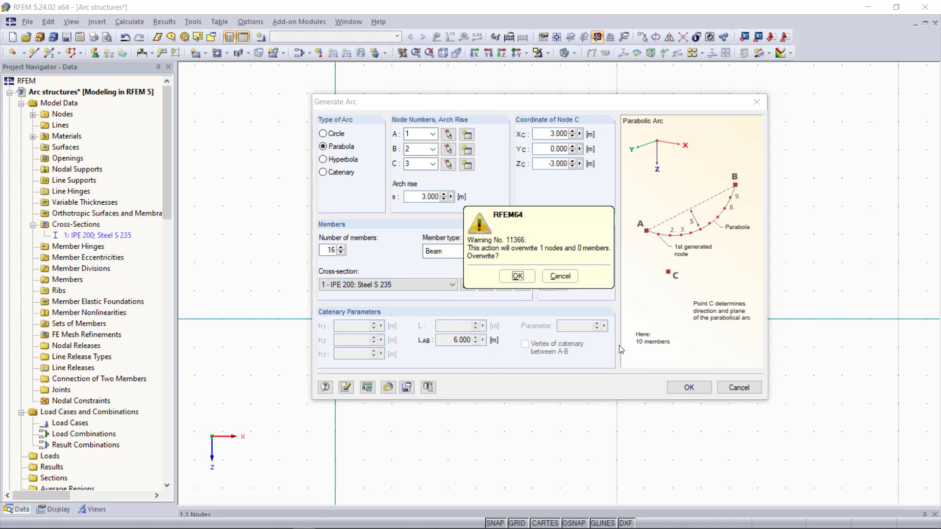
left_click(518, 276)
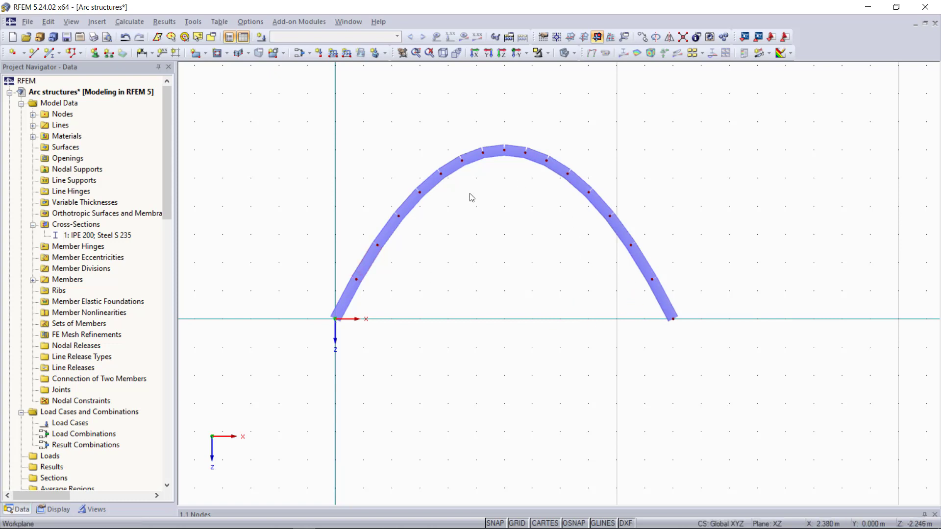
Place hinged nodal supports on the two end nodes of the arch
left_click(95, 53)
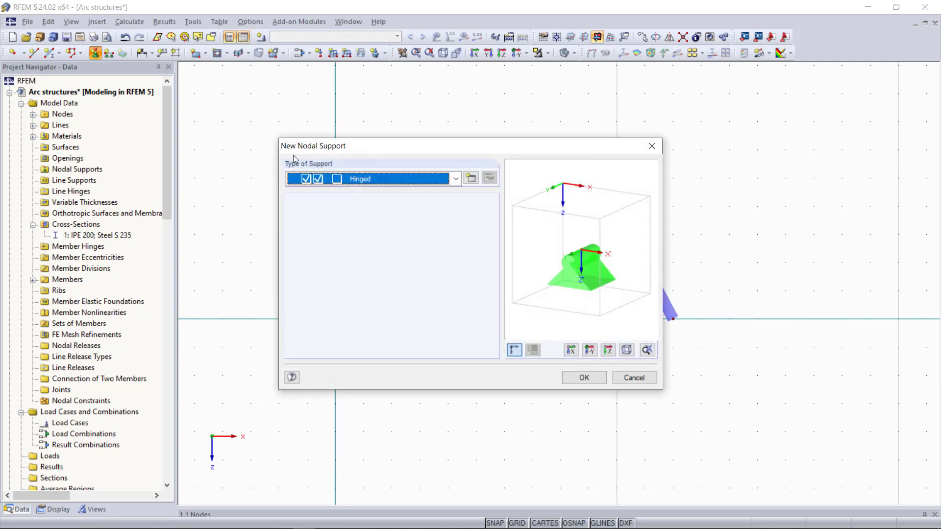
left_click(584, 378)
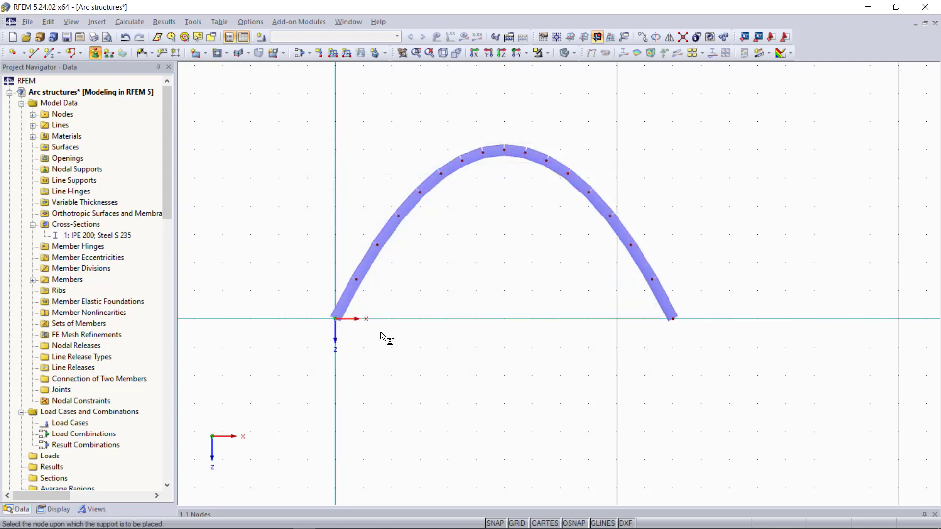
left_click(336, 320)
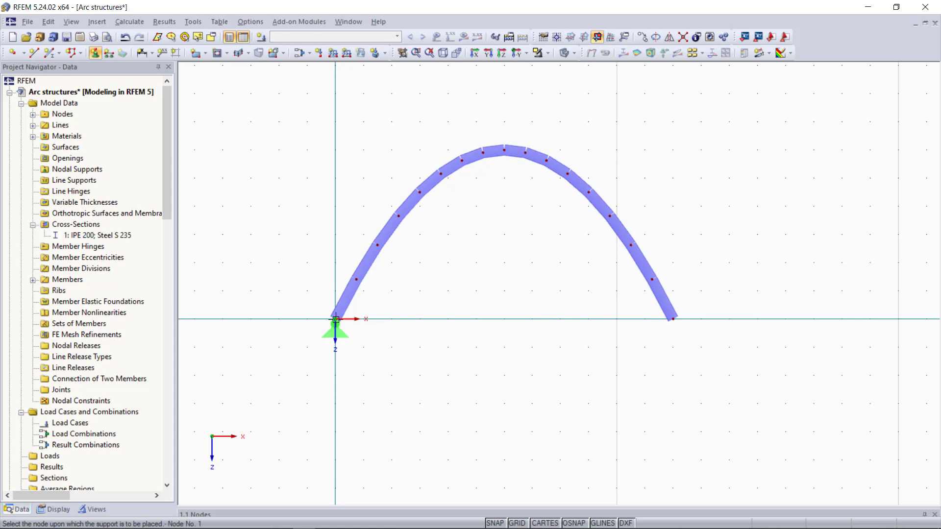
left_click(672, 320)
key("Escape")
Change the nodal support at the arch's right end to Sliding in X'
double_click(668, 335)
left_click(344, 215)
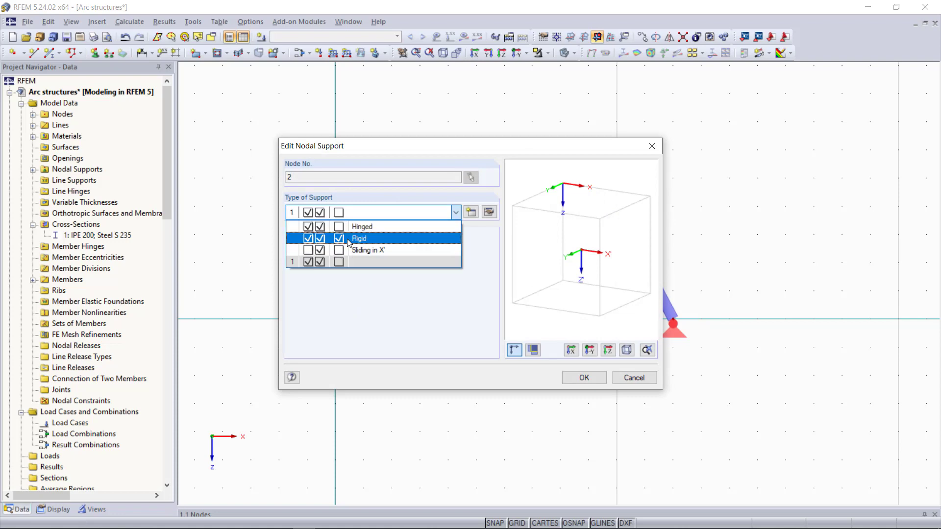
left_click(352, 250)
left_click(590, 378)
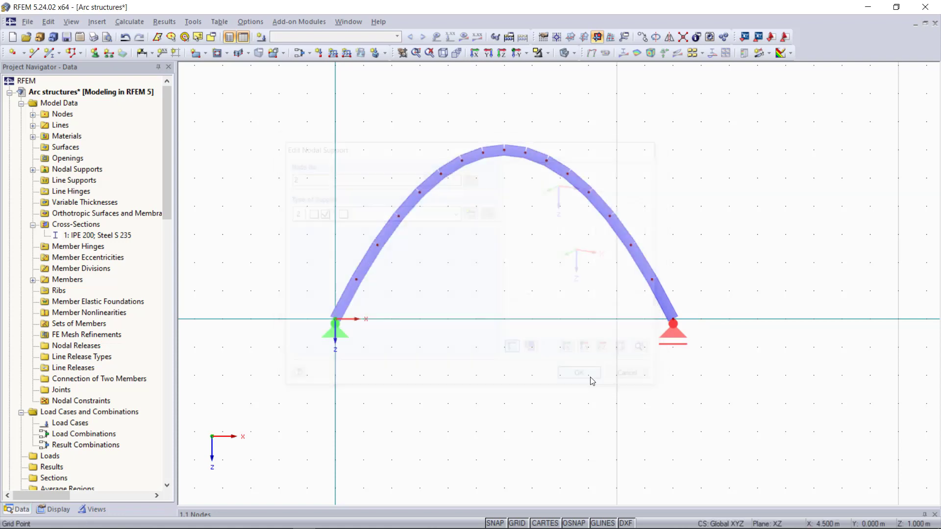
Create load case LC1 as Dead with active self-weight and apply a 100 kN nodal load in Z at the arch's crown
left_click(319, 52)
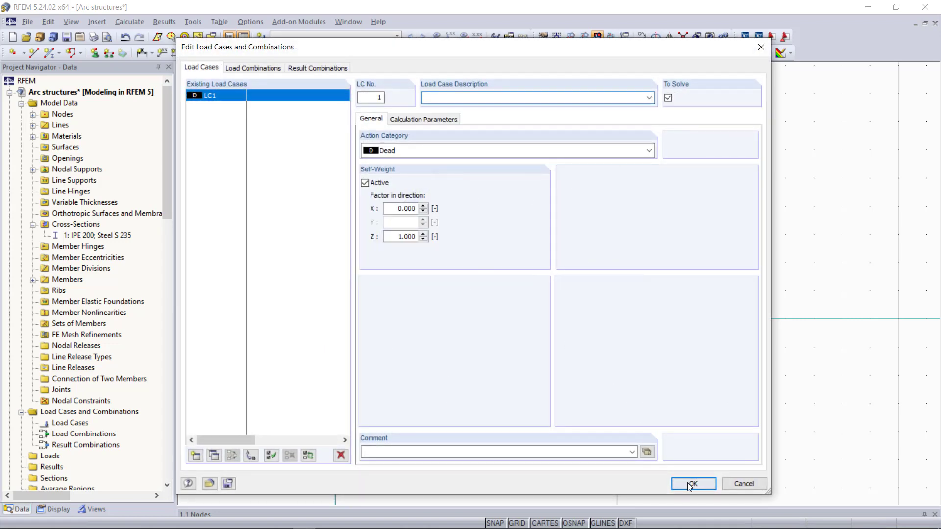
left_click(691, 484)
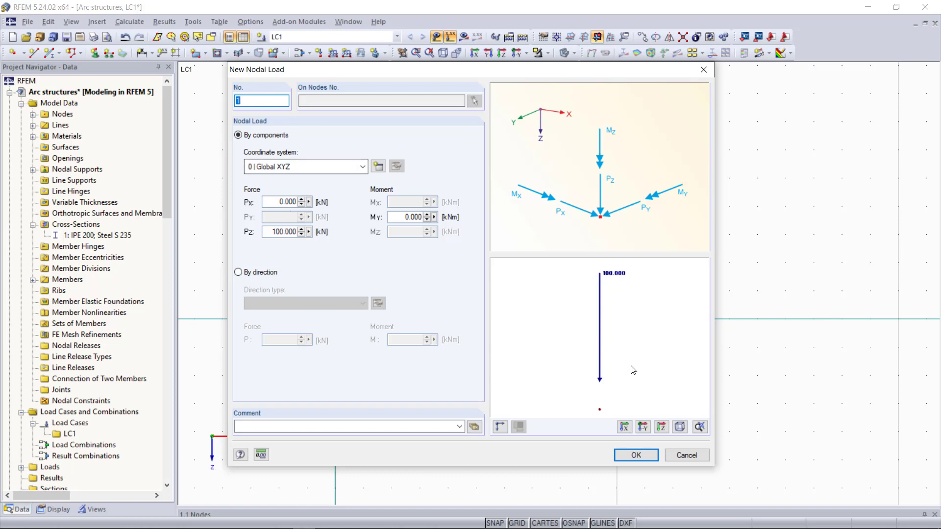
left_click(636, 455)
left_click(503, 151)
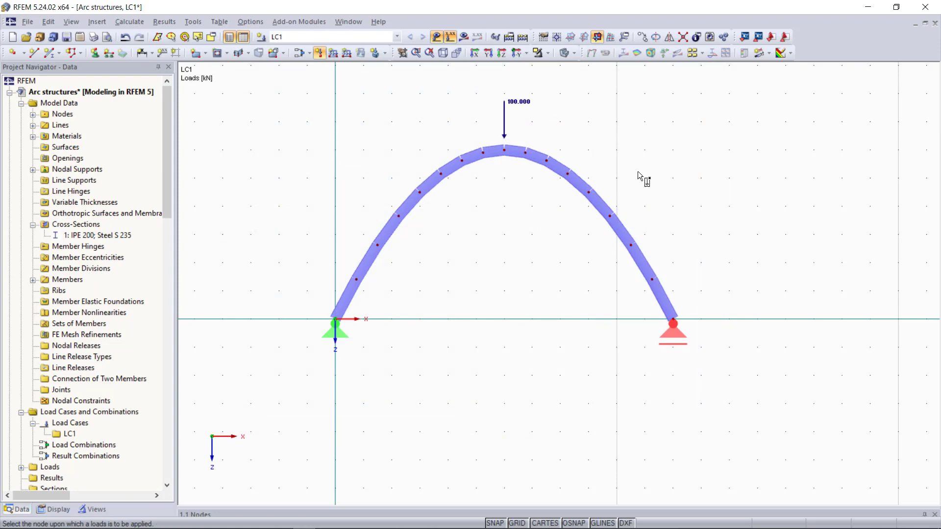
key("Escape")
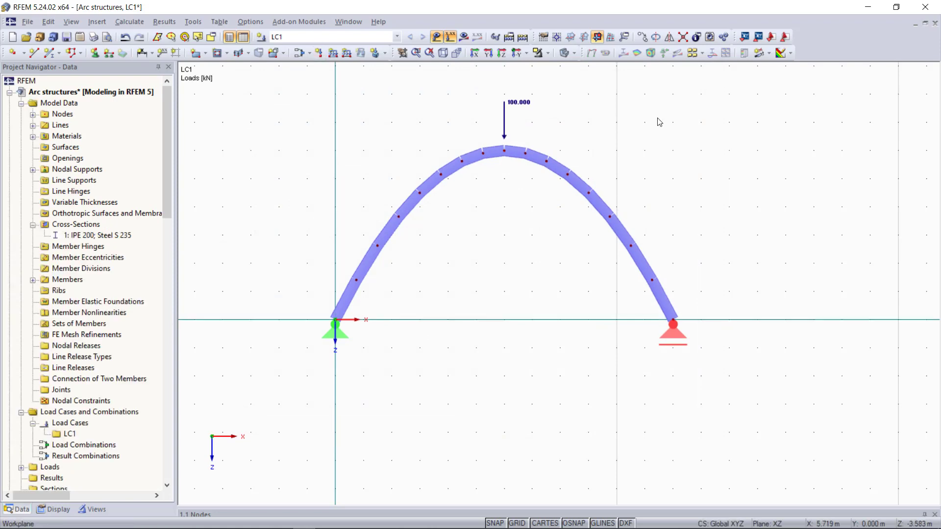
Run the FE calculation of the arch for load case LC1
scroll(660, 122, "up", 2)
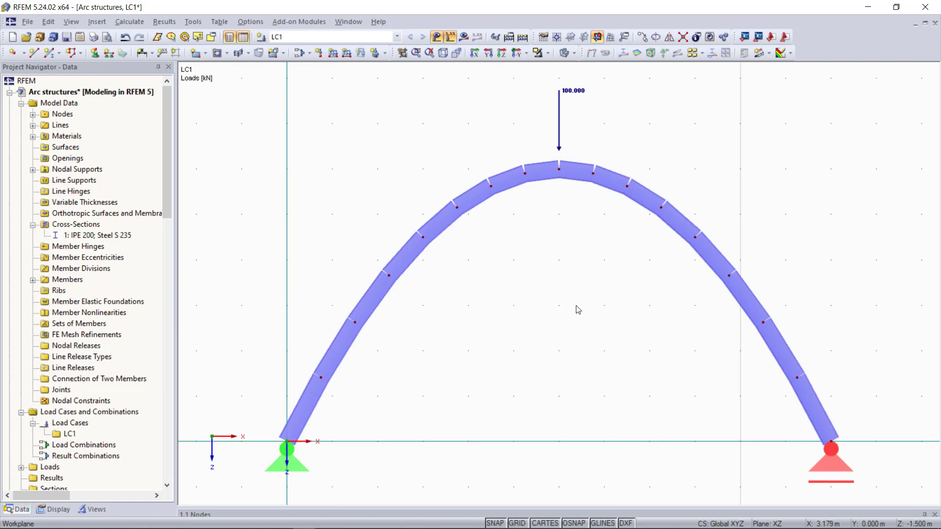
left_click(523, 37)
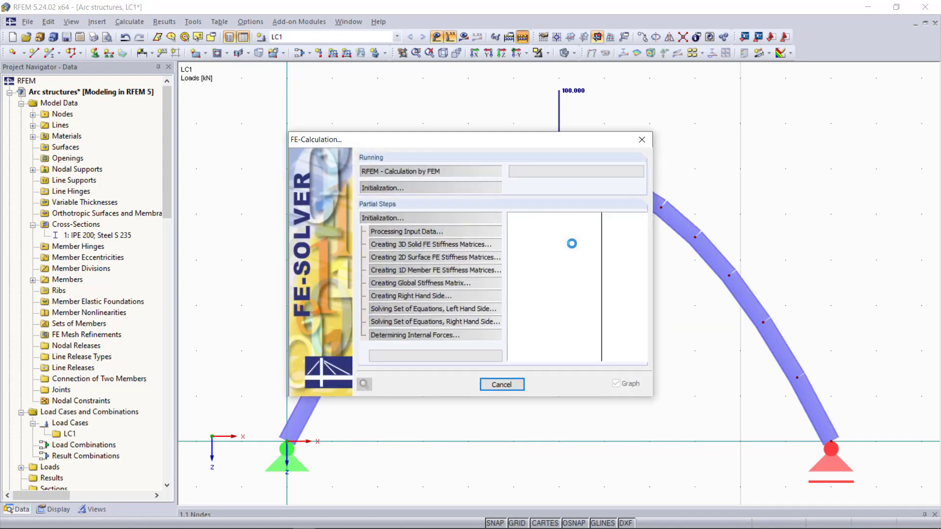